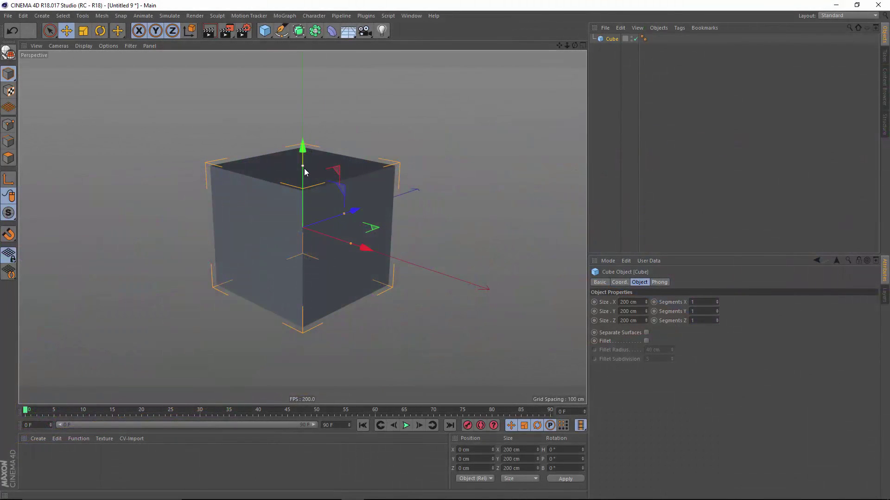
Step: Drag the cube's top Y handle down so Size Y is about 10.8 cm
mouse_move(302, 169)
mouse_down()
mouse_move(309, 227)
mouse_move(432, 182)
mouse_move(347, 247)
mouse_move(318, 235)
mouse_up()
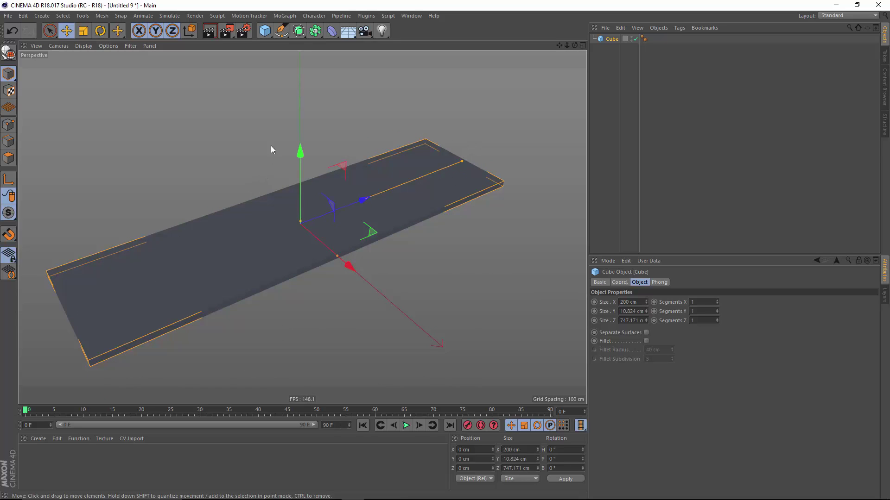
Step: Add a Voronoi Fracture and nest the Cube under it to split the slab into coloured pieces
click(291, 17)
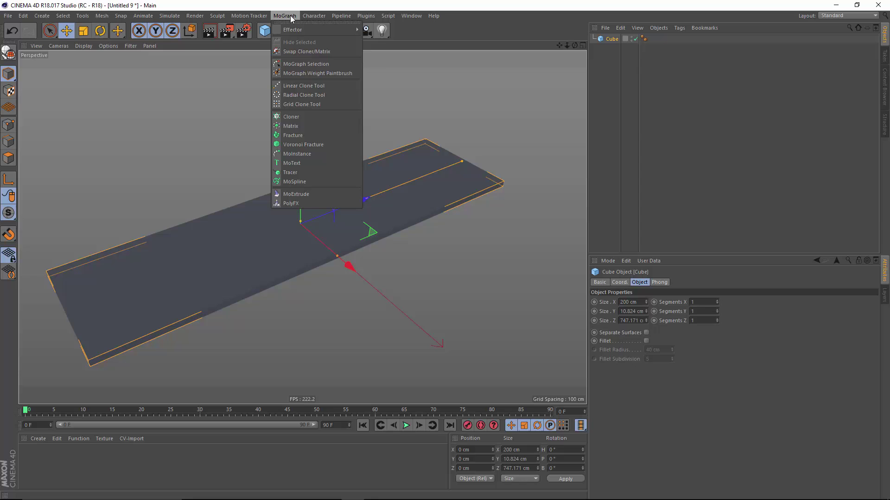
click(316, 148)
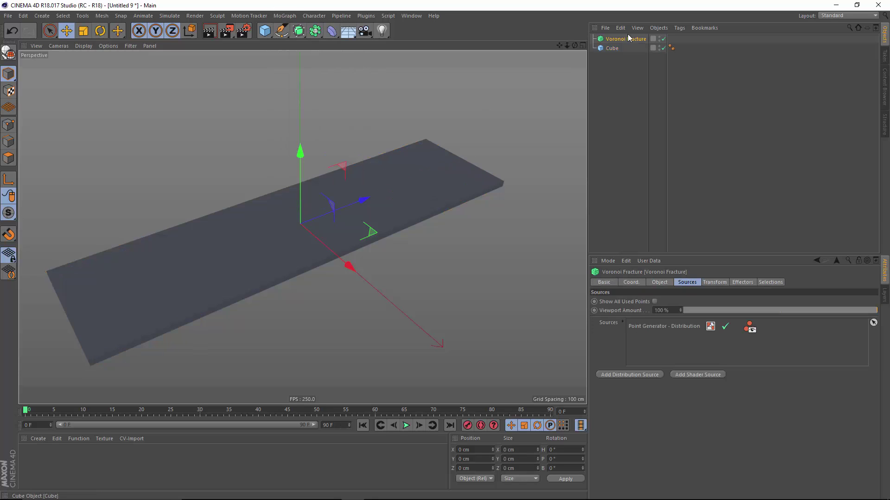
drag(615, 48, 617, 39)
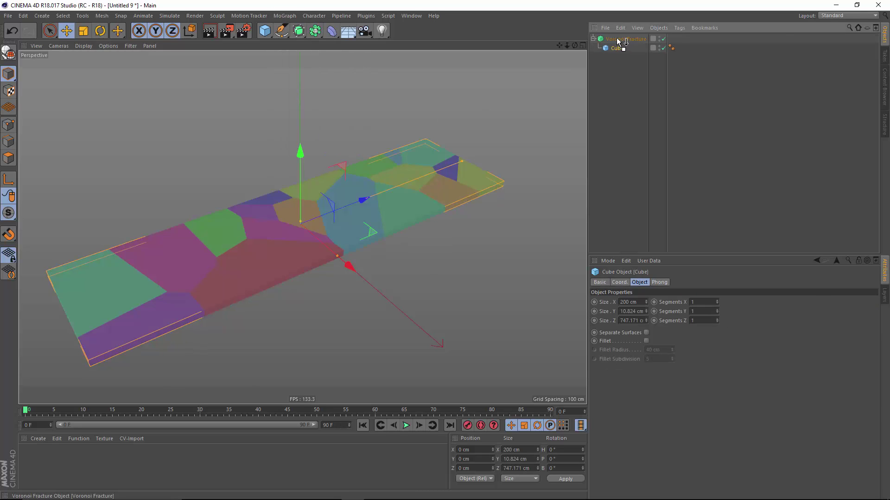
click(618, 39)
alt+drag(377, 203, 362, 243)
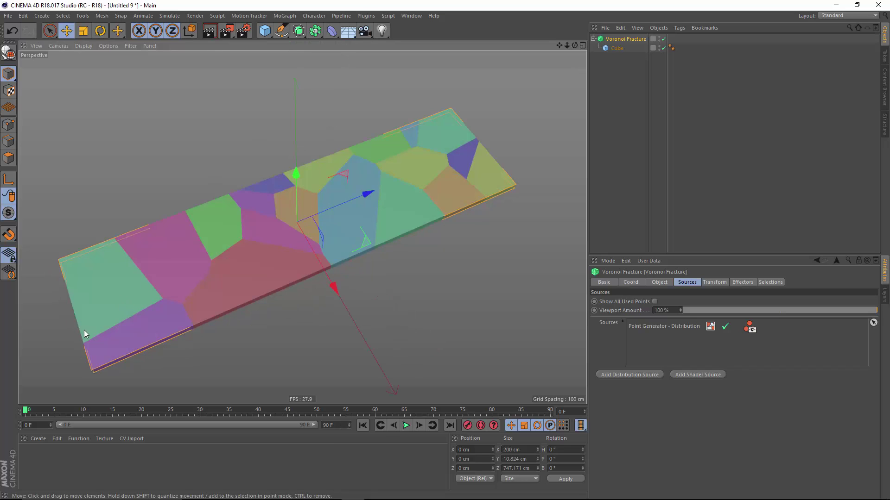
Step: Sketch a winding spline across the slab and add it to the Voronoi Fracture's Sources
drag(282, 31, 341, 60)
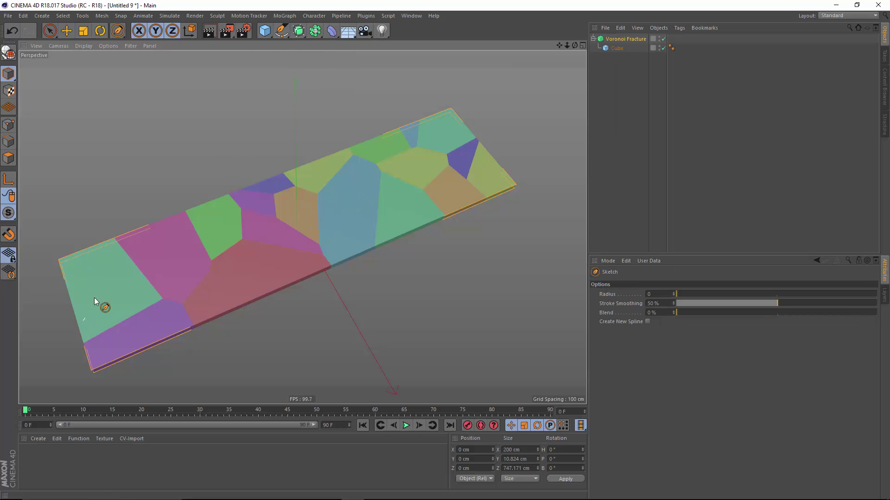
mouse_move(93, 298)
mouse_down()
mouse_move(291, 203)
mouse_move(487, 162)
mouse_up()
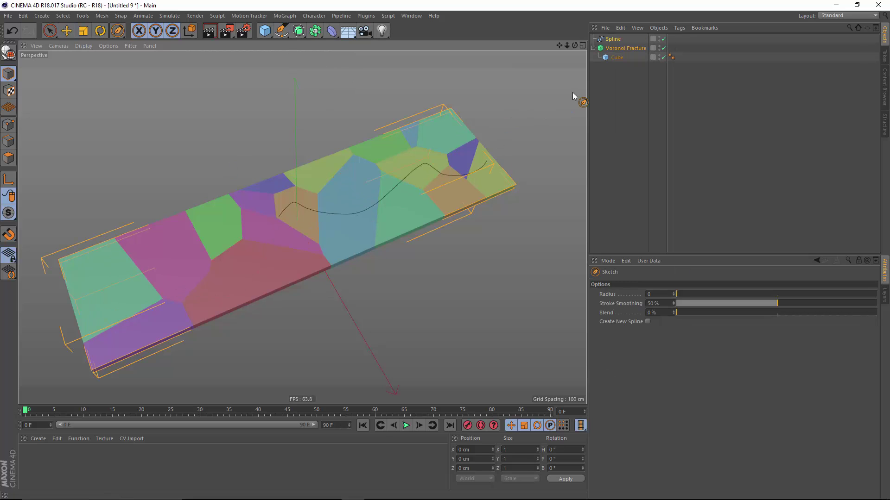
click(619, 48)
drag(613, 42, 658, 335)
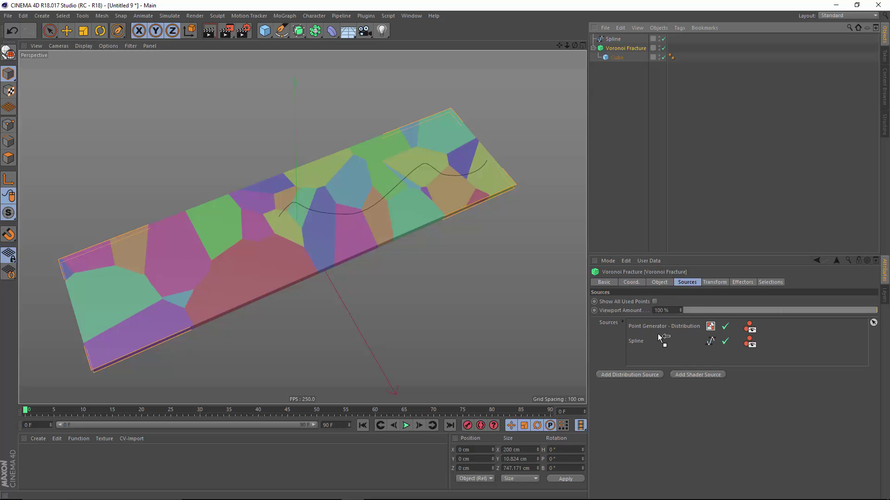
Step: Raise the spline source's Point Amount to 81 and check the clustered fragments
click(637, 341)
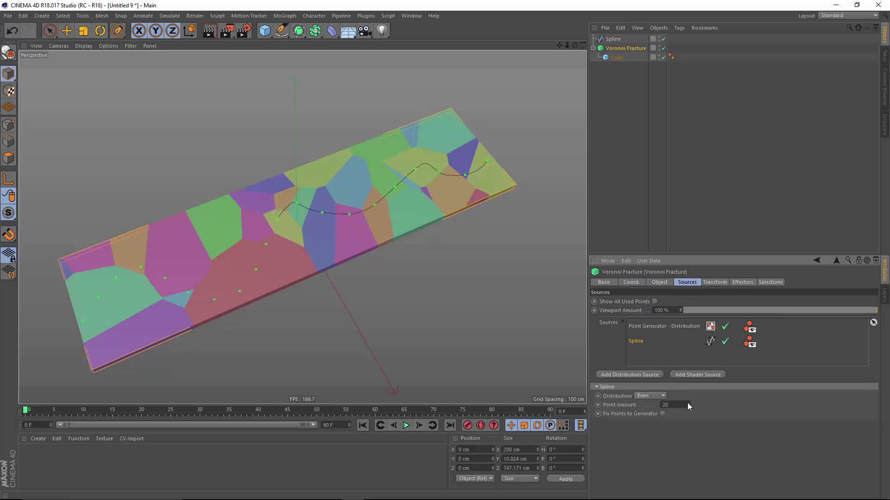
drag(687, 405, 691, 368)
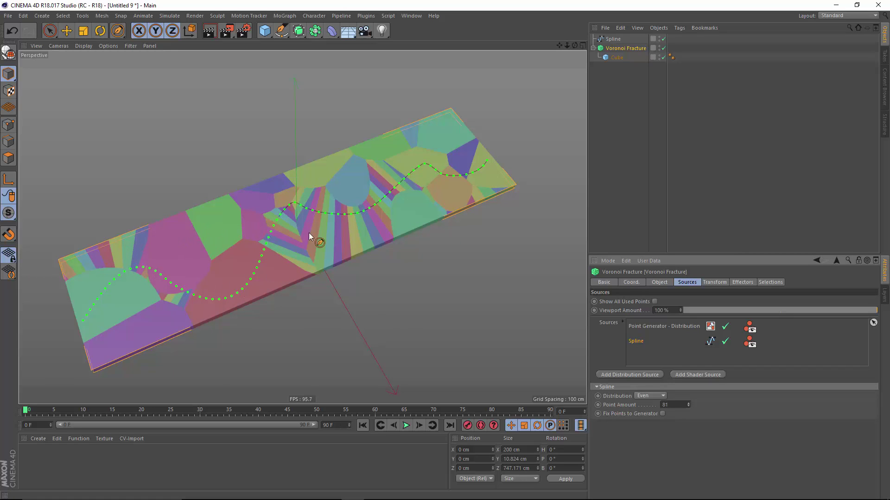
alt+drag(352, 245, 331, 160)
alt+drag(300, 275, 311, 334)
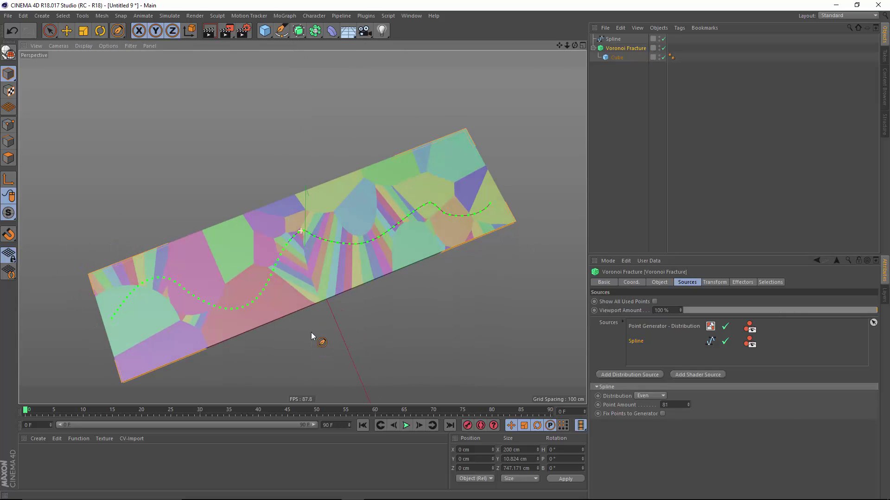
click(618, 40)
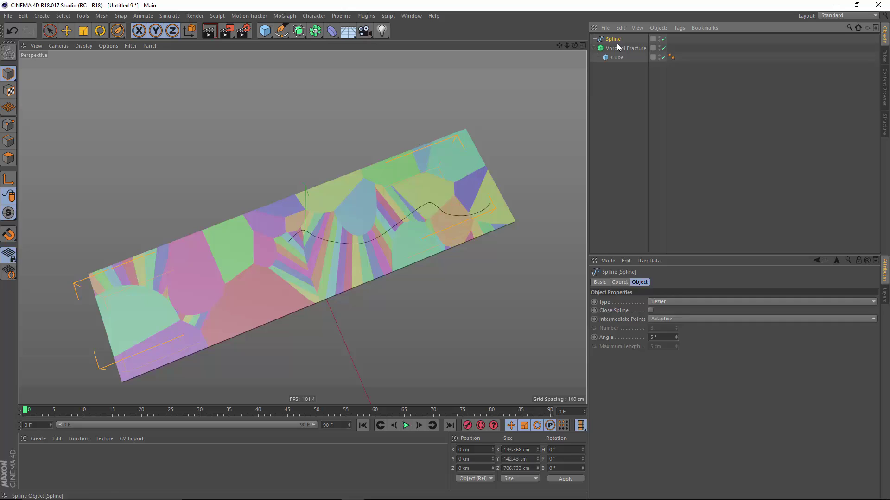
Step: Delete the sketched spline and add a Hair object to the Cube
key(Delete)
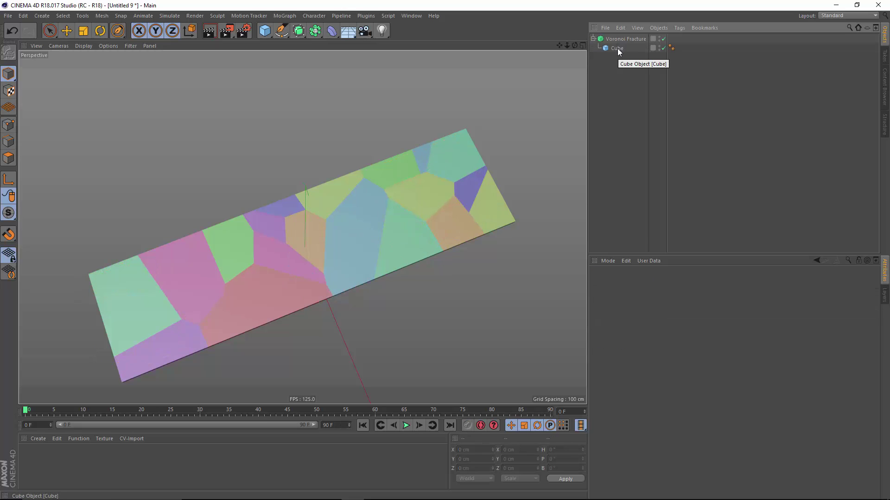
click(617, 50)
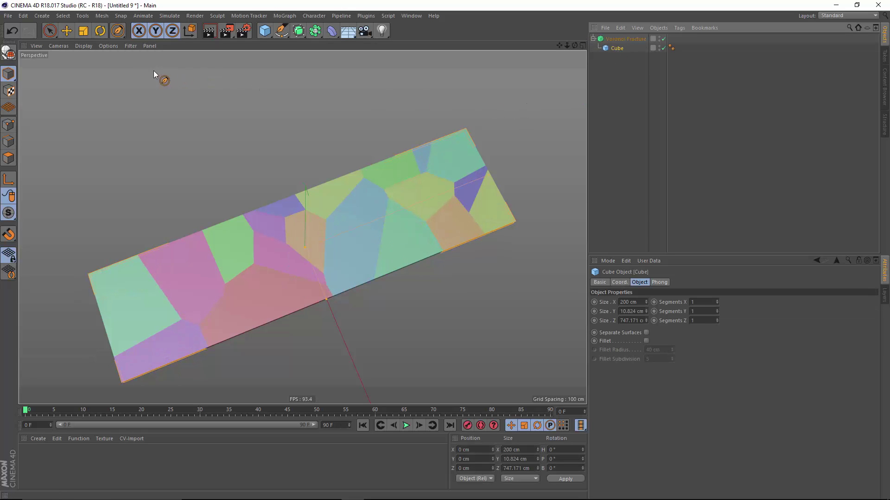
click(169, 15)
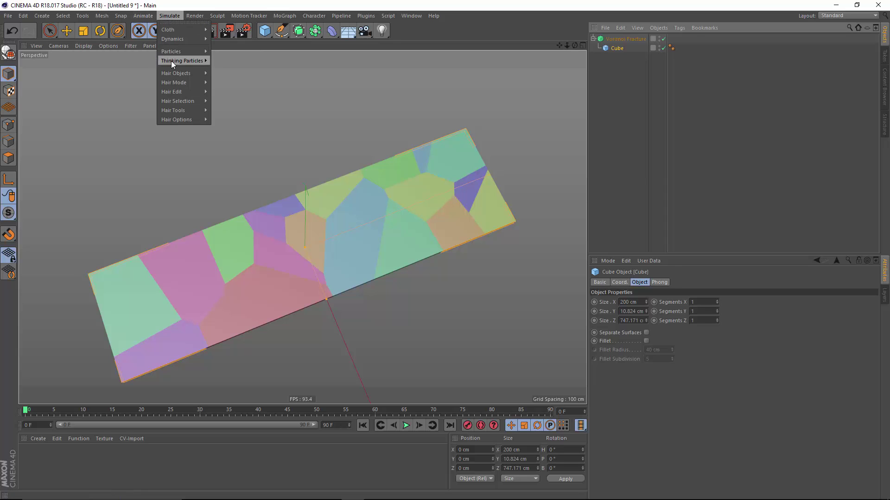
mouse_move(199, 73)
click(241, 76)
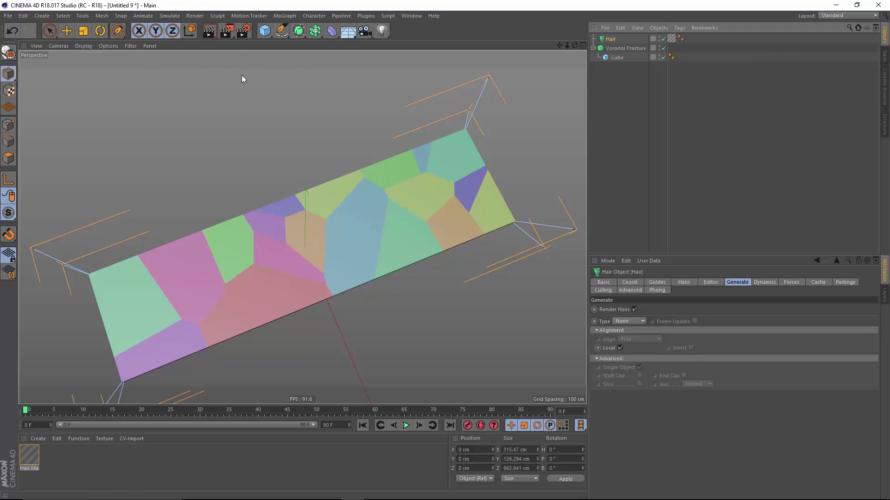
alt+drag(266, 228, 251, 208)
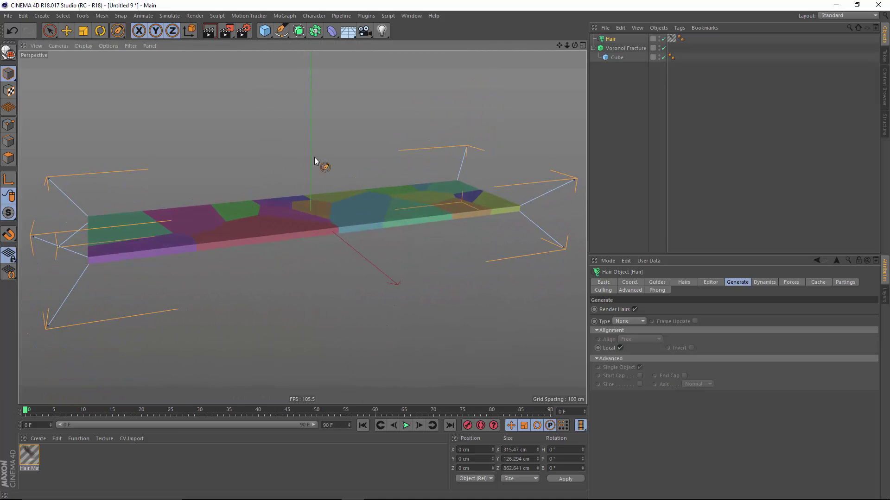
Step: Add the Hair object to the Voronoi Fracture's Sources list
click(629, 48)
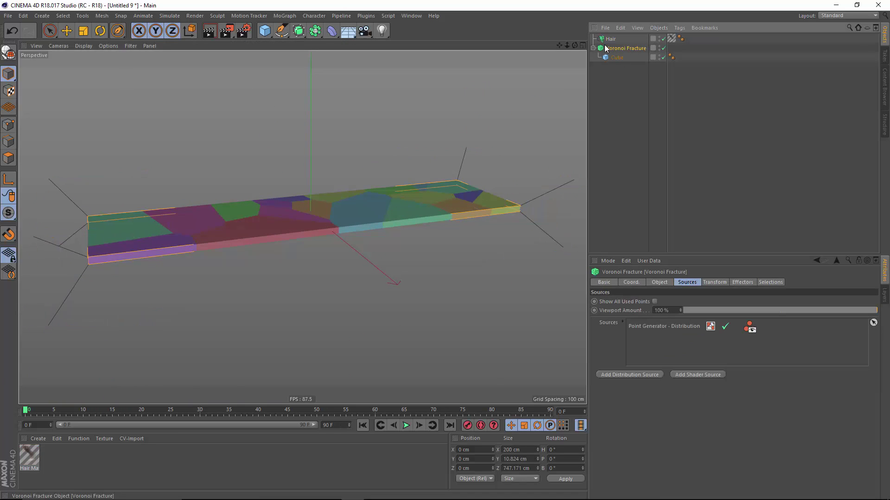
drag(609, 39, 664, 335)
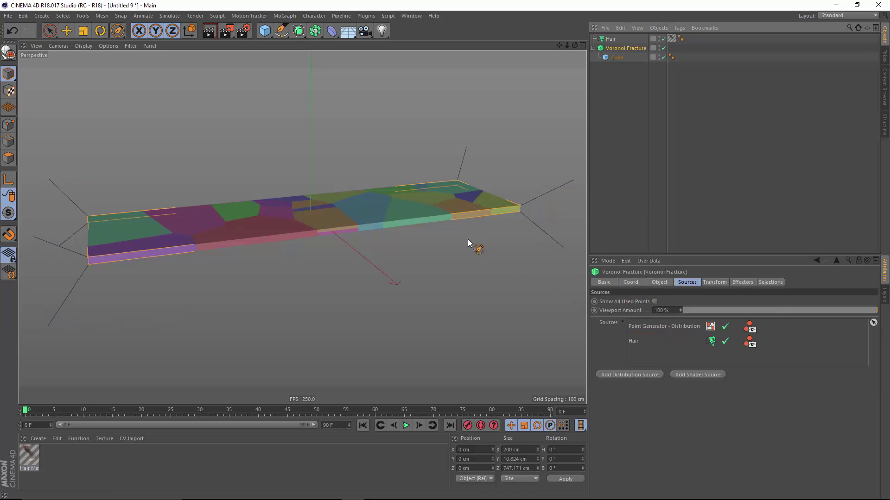
alt+drag(468, 239, 345, 223)
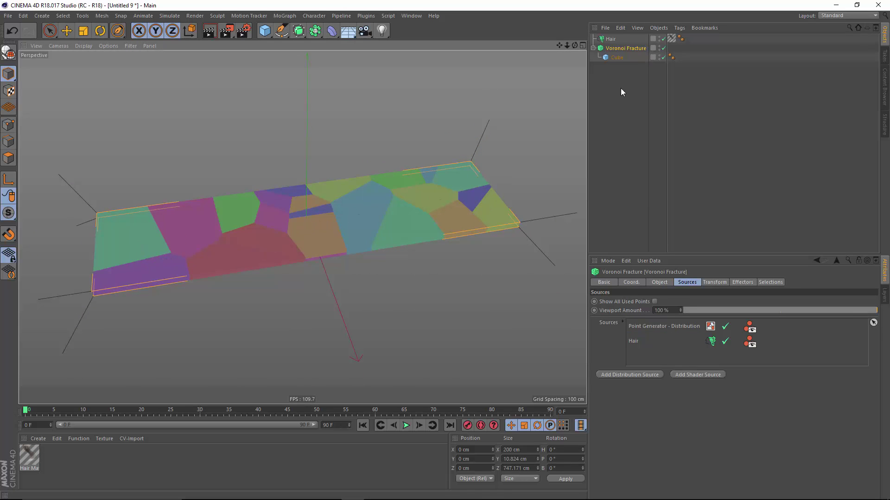
Step: Move Hair below the Cube and set its guides to Count 1, Segments 1, Root Custom
drag(610, 39, 623, 89)
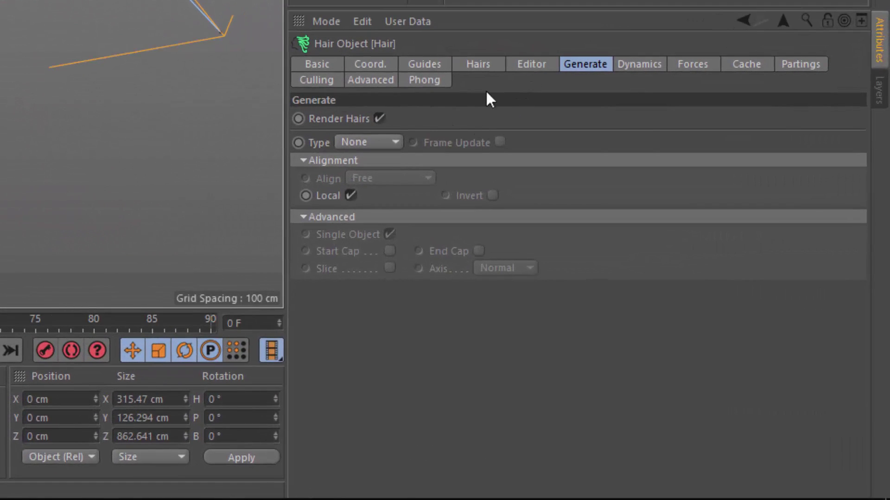
click(438, 63)
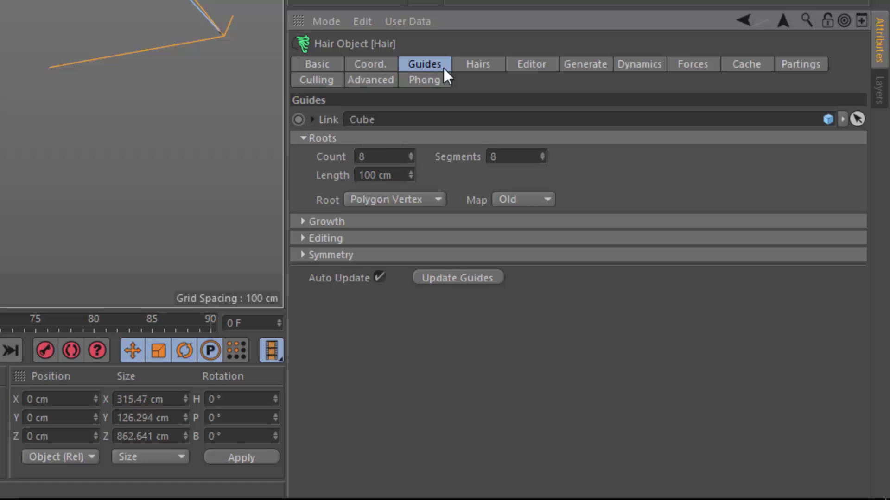
click(385, 158)
text(1)
key(Tab)
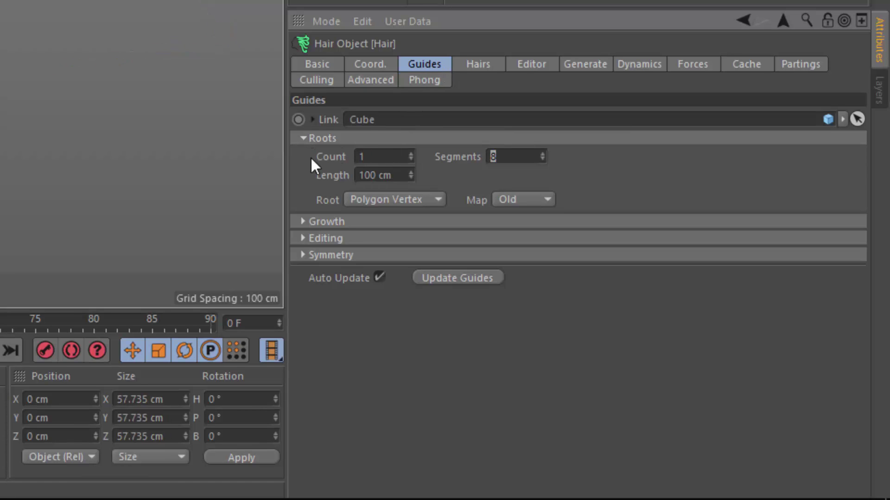
text(1)
key(Return)
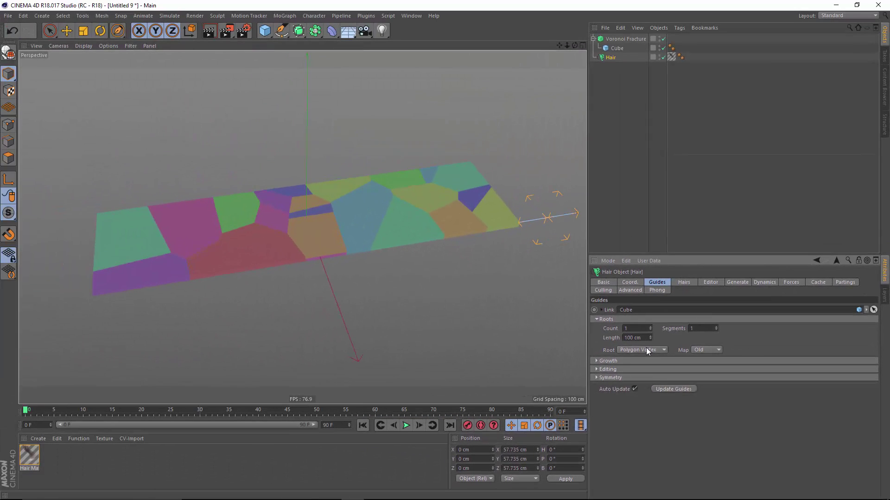
click(619, 350)
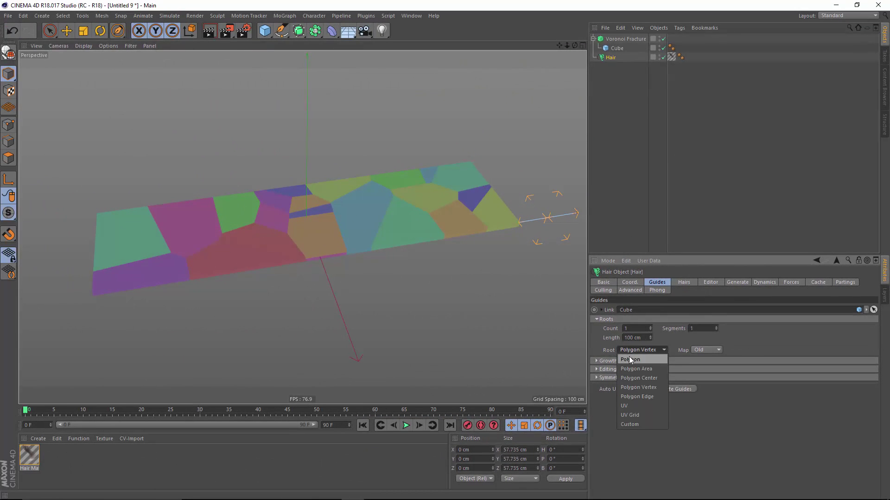
click(635, 424)
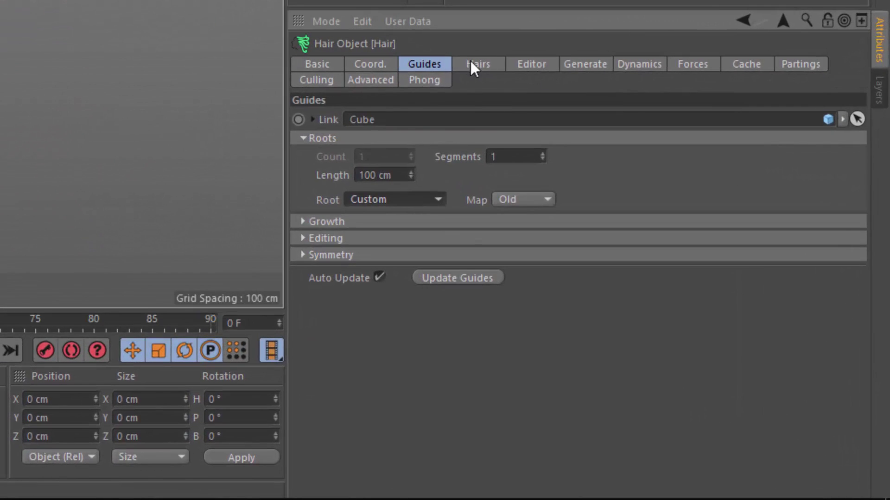
Step: Set the hair Segments to 1 and generate the hairs as Flat geometry
click(471, 64)
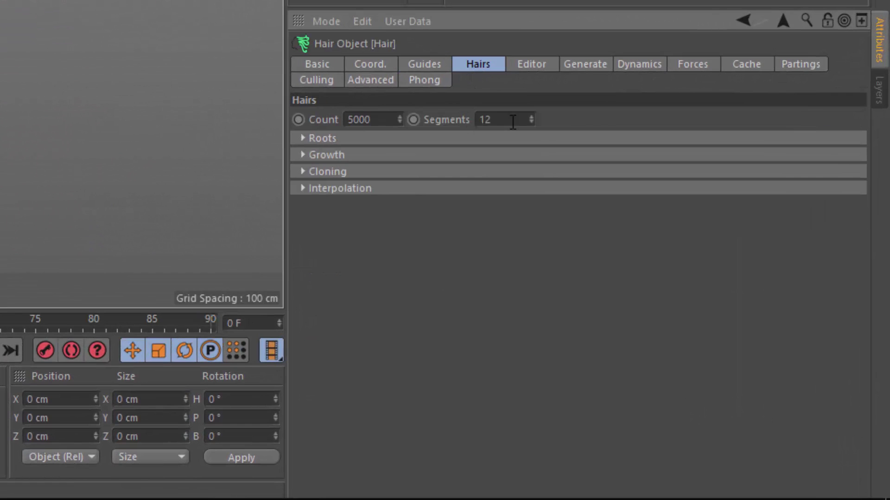
drag(512, 120, 448, 119)
text(1)
click(524, 64)
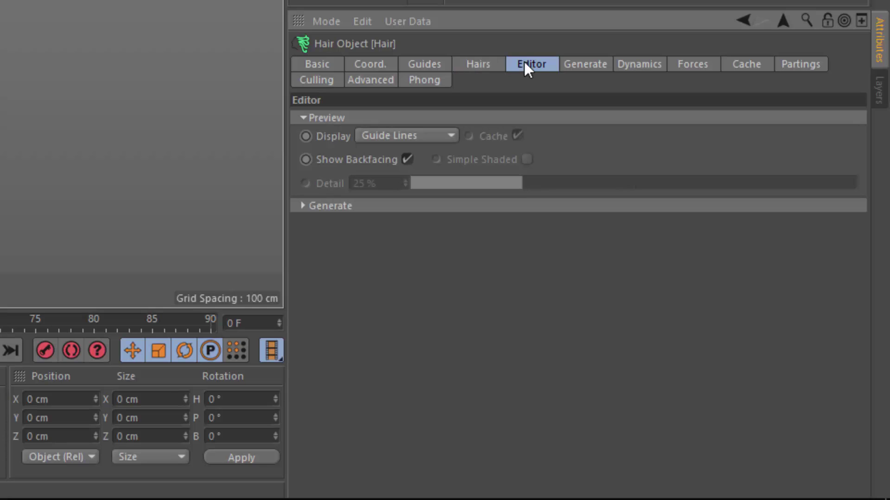
click(585, 65)
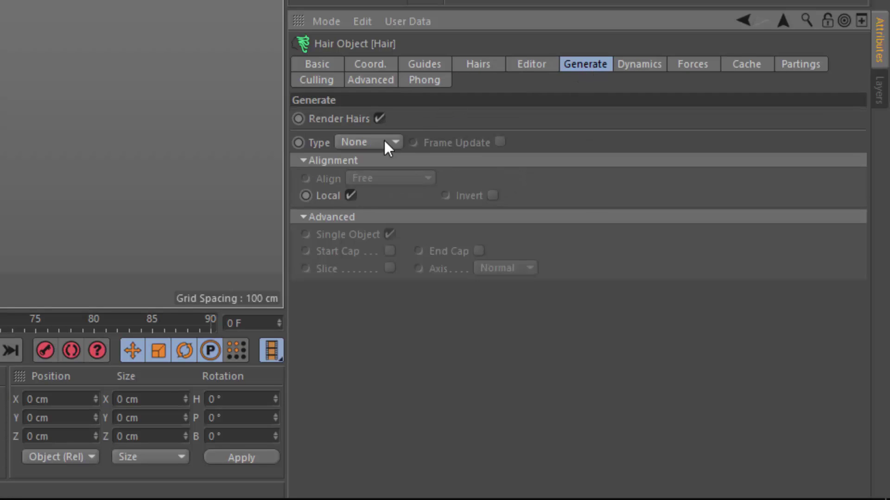
click(352, 144)
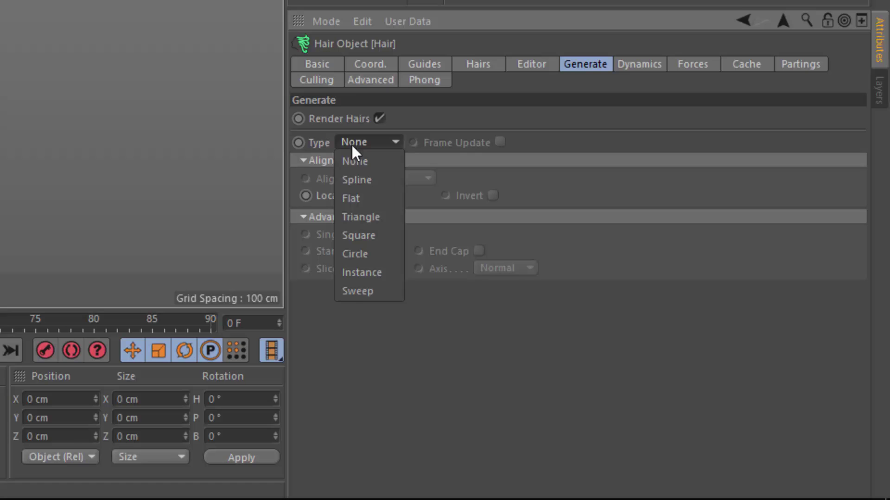
click(361, 197)
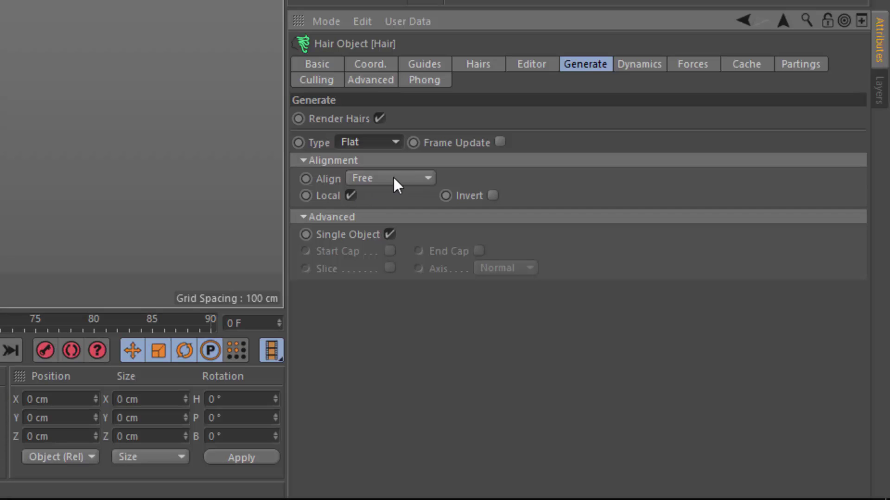
Step: Set the guide root Length to 0 cm
click(529, 65)
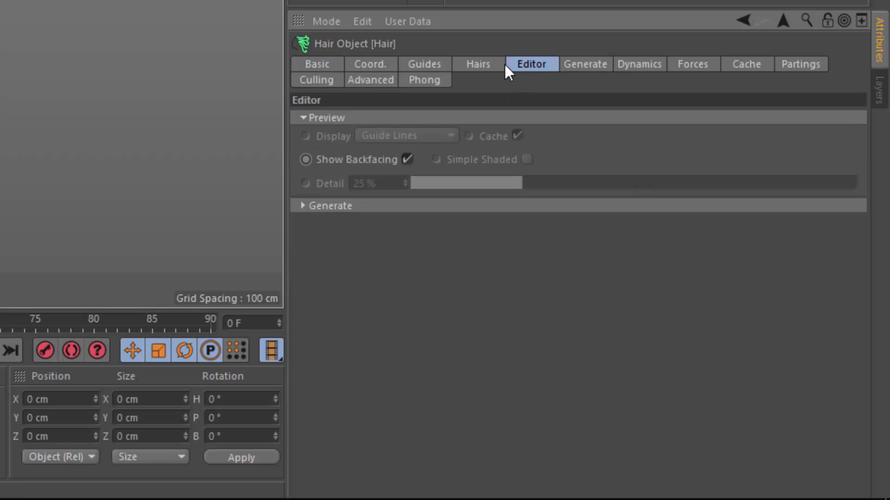
click(505, 65)
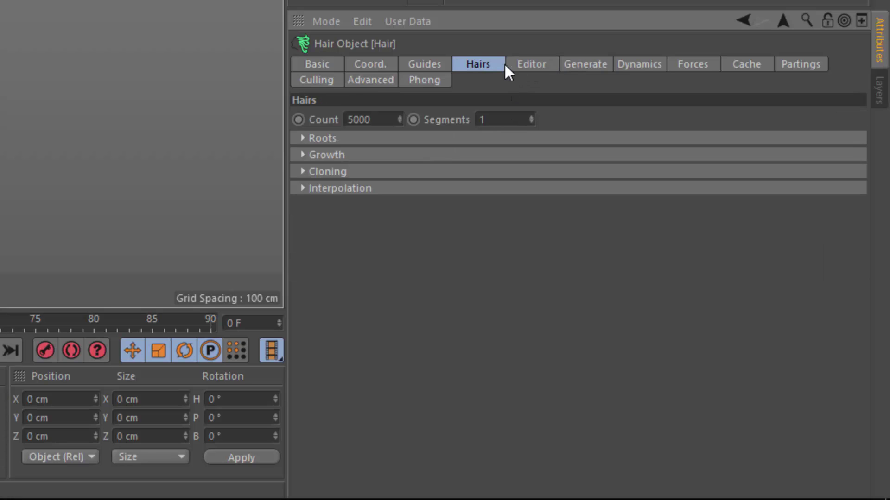
click(434, 66)
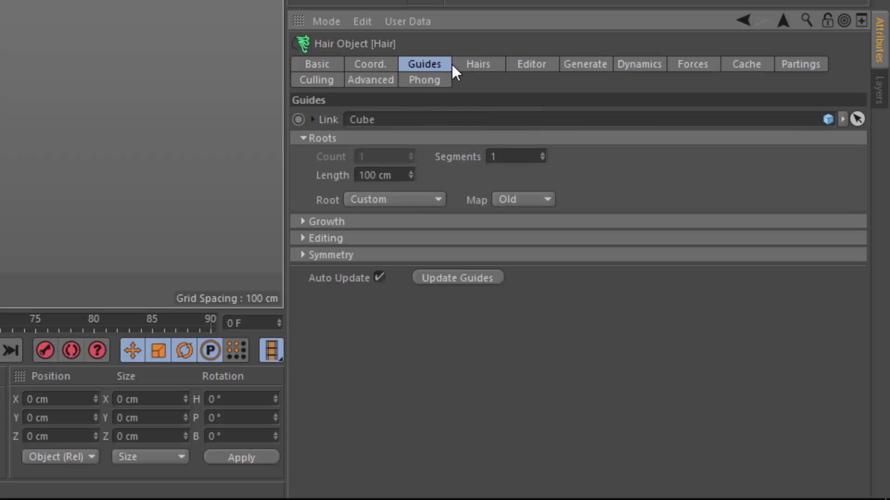
click(396, 174)
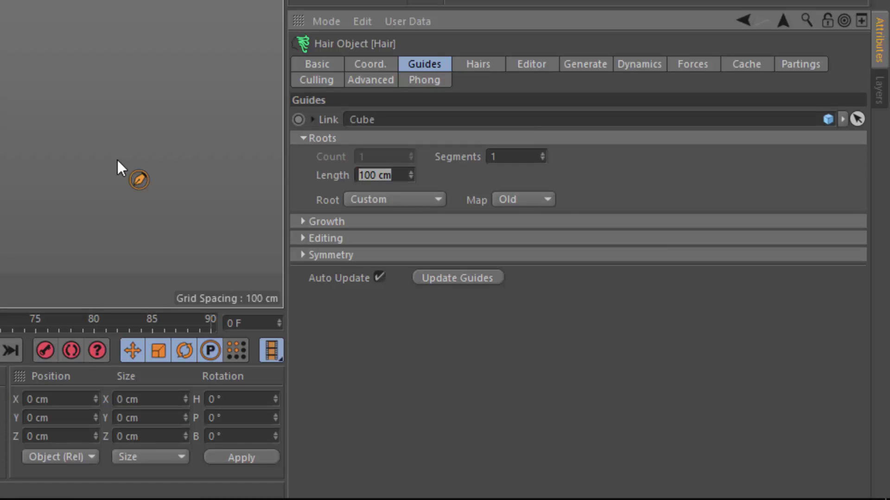
text(0)
key(Return)
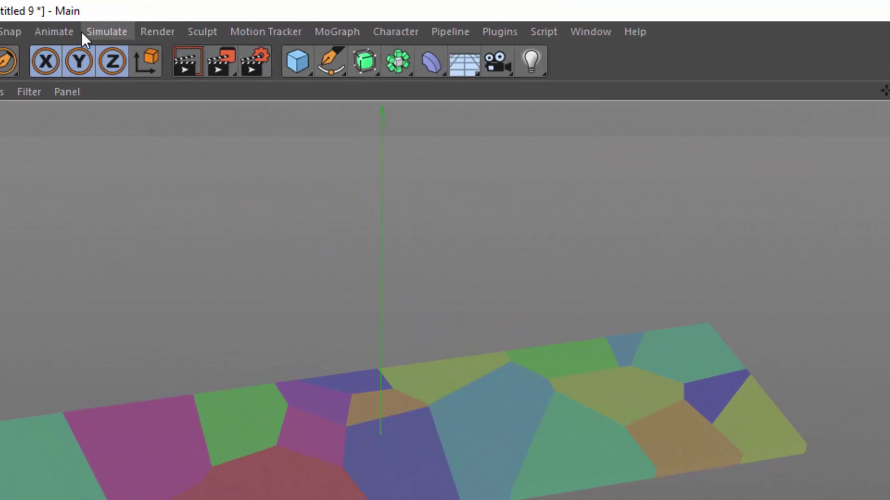
Step: Paint a first stroke of guides across the slab with Add Guides, then zoom in
click(149, 19)
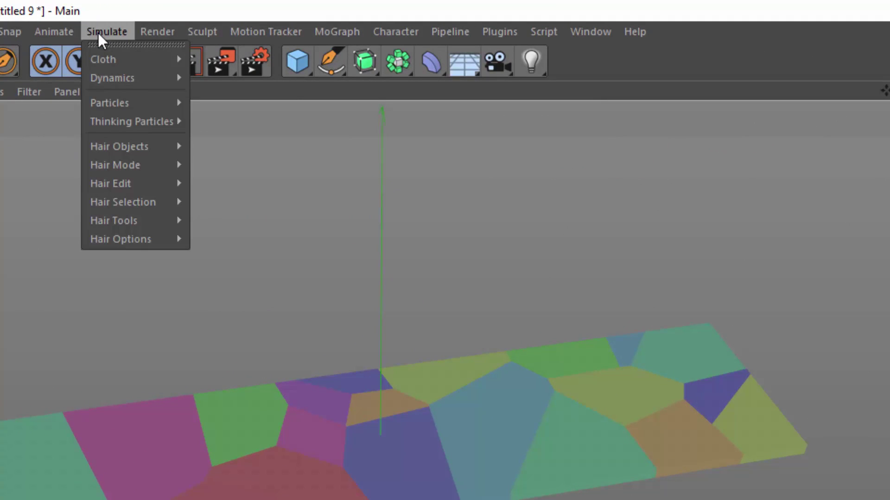
mouse_move(141, 214)
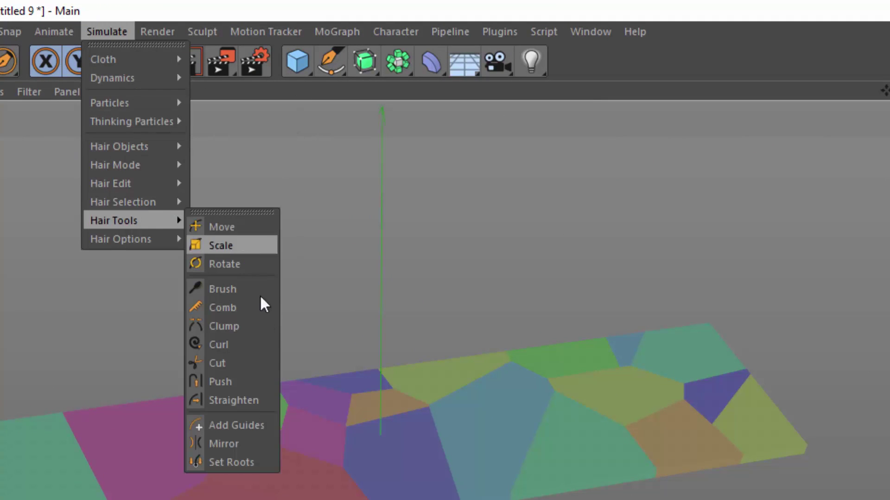
click(255, 421)
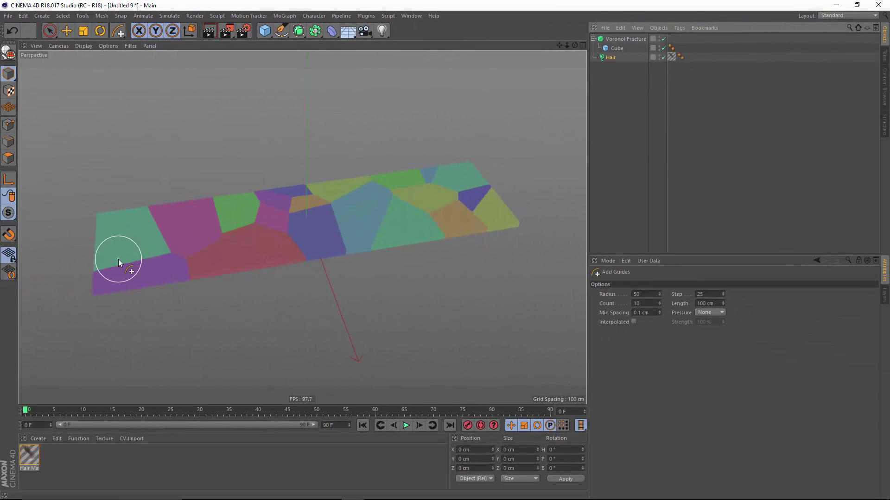
mouse_move(119, 262)
mouse_down()
mouse_move(129, 245)
mouse_move(291, 244)
mouse_move(369, 216)
mouse_move(454, 203)
mouse_move(416, 239)
mouse_move(330, 239)
mouse_move(332, 202)
mouse_move(391, 141)
mouse_move(416, 98)
mouse_move(380, 145)
mouse_move(343, 257)
mouse_up()
alt+right_drag(343, 256, 207, 330)
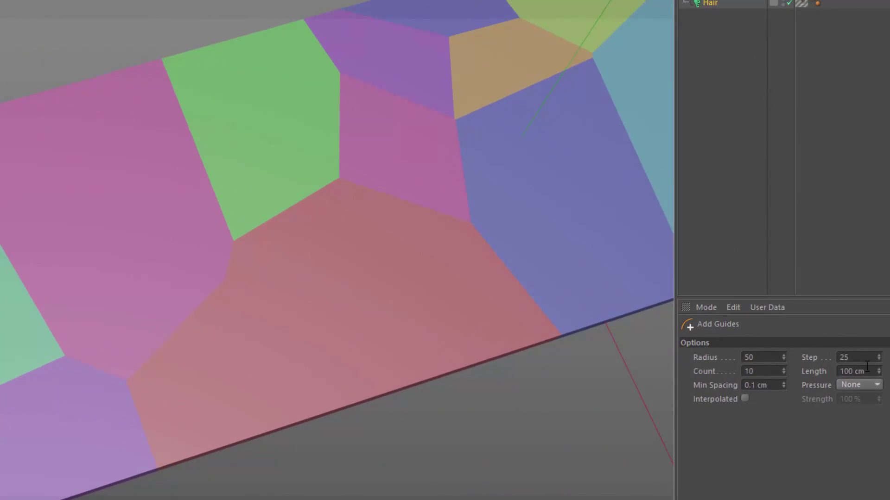
Step: Set the new-guide Length to 0 cm and paint guides across the slab's left end
key(Tab)
text(0)
key(Return)
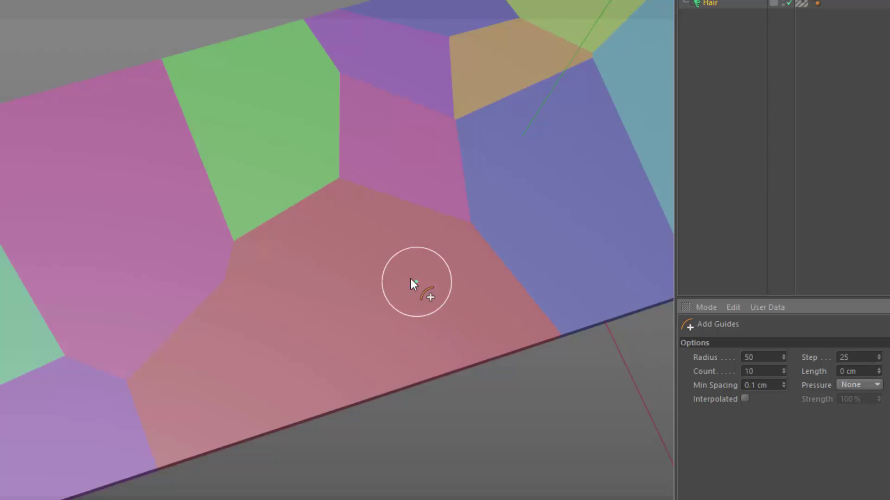
alt+right_drag(410, 279, 224, 313)
alt+middle_drag(224, 312, 160, 338)
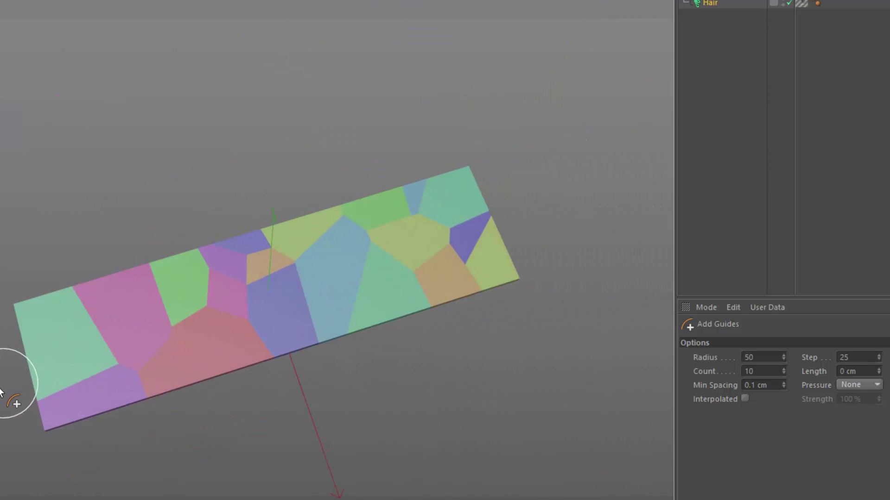
mouse_move(16, 403)
mouse_down()
mouse_move(35, 364)
mouse_move(118, 319)
mouse_move(257, 284)
mouse_move(378, 288)
mouse_move(516, 266)
mouse_up()
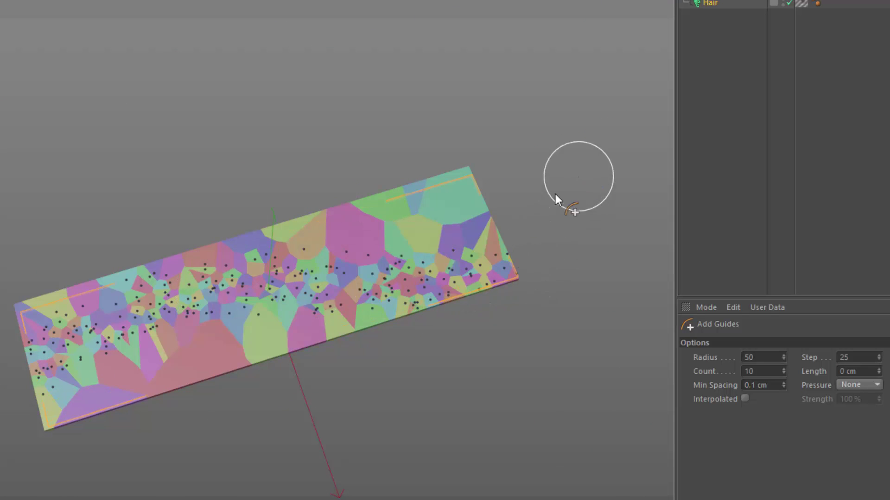
mouse_move(26, 356)
mouse_down()
mouse_move(15, 368)
mouse_move(66, 371)
mouse_move(110, 330)
mouse_move(82, 355)
mouse_move(76, 343)
mouse_move(98, 354)
mouse_move(88, 320)
mouse_move(83, 339)
mouse_move(93, 361)
mouse_move(101, 339)
mouse_move(108, 359)
mouse_move(100, 273)
mouse_move(282, 297)
mouse_up()
Step: Shrink the brush Radius to 13, then deselect Hair to reveal the fine fragments
scroll(108, 359, up, 3)
scroll(96, 356, up, 3)
scroll(283, 297, up, 2)
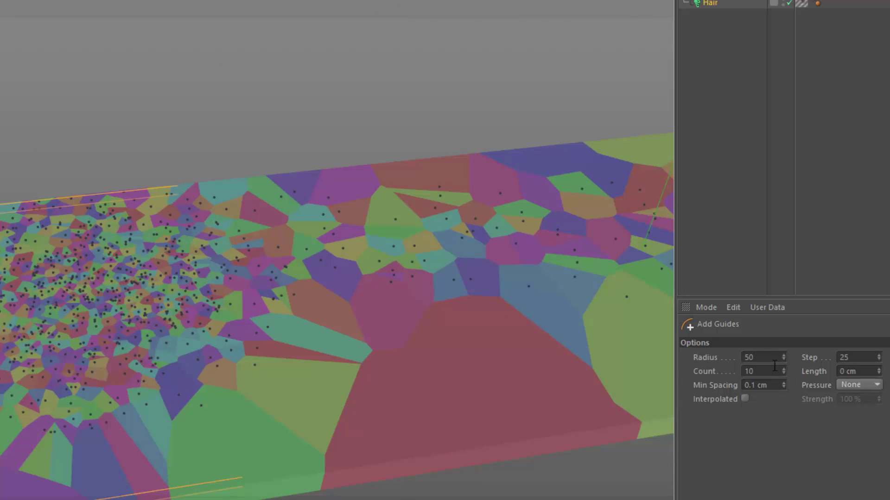
click(775, 386)
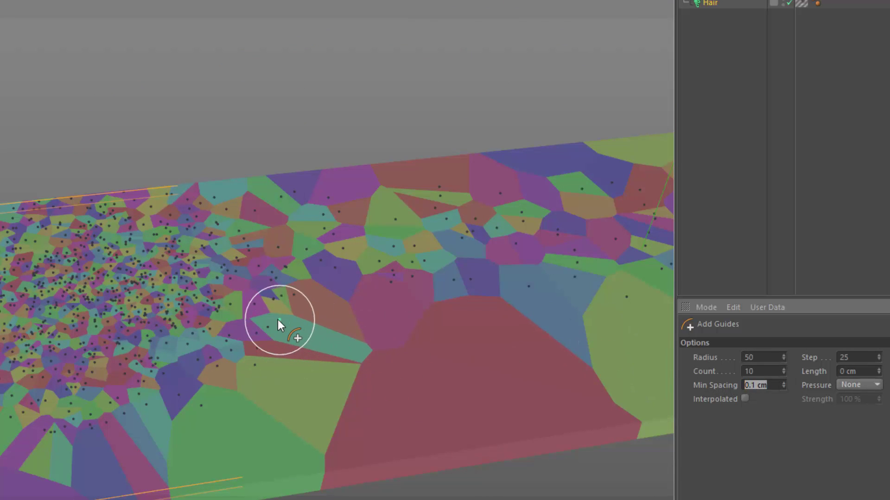
mouse_move(278, 320)
alt+mouse_down()
mouse_move(187, 299)
mouse_move(210, 373)
alt+mouse_up()
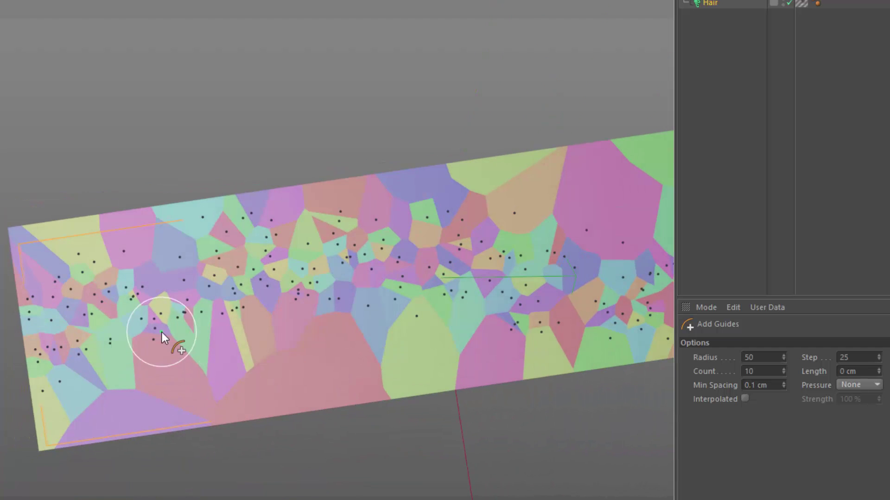
middle_click(120, 306)
middle_click(87, 95)
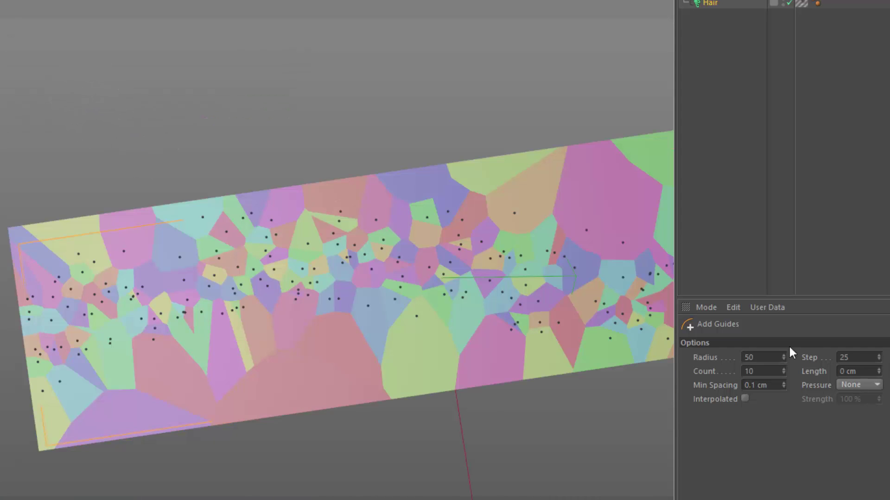
drag(783, 357, 767, 357)
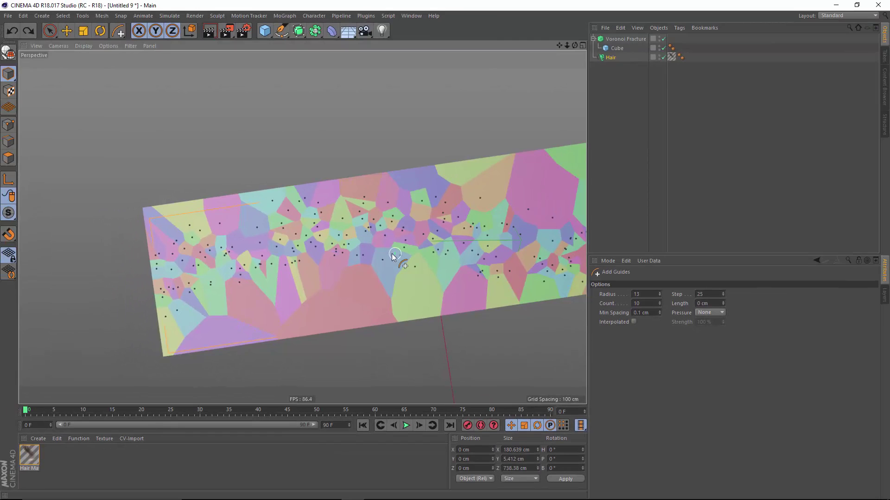
mouse_move(392, 256)
alt+mouse_down()
mouse_move(147, 267)
mouse_move(83, 281)
mouse_move(168, 237)
mouse_move(311, 238)
mouse_move(433, 260)
mouse_move(521, 262)
mouse_move(580, 248)
alt+mouse_up()
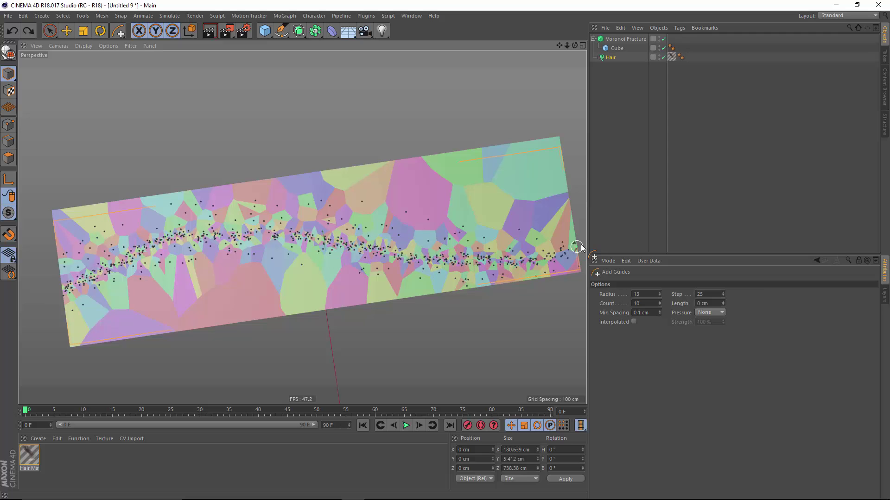
click(607, 187)
alt+drag(159, 321, 258, 272)
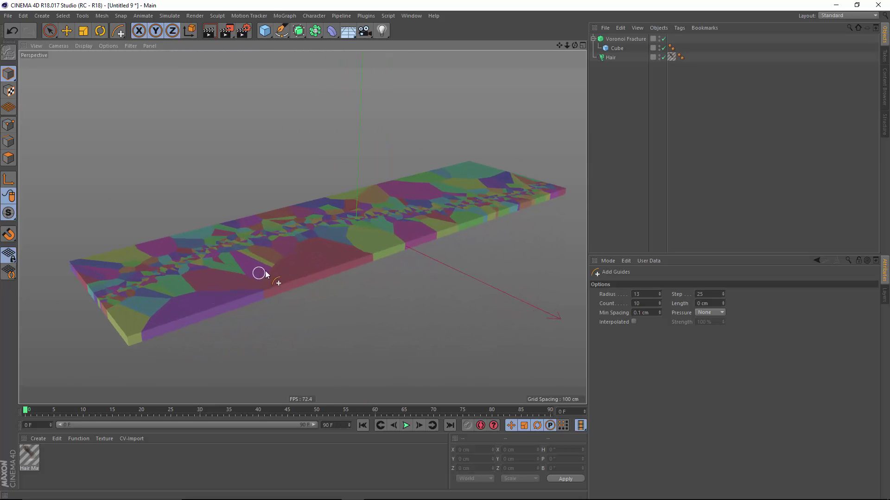
Step: Add a Push Apart effector to the Voronoi Fracture with Mode set to Along Y
click(617, 41)
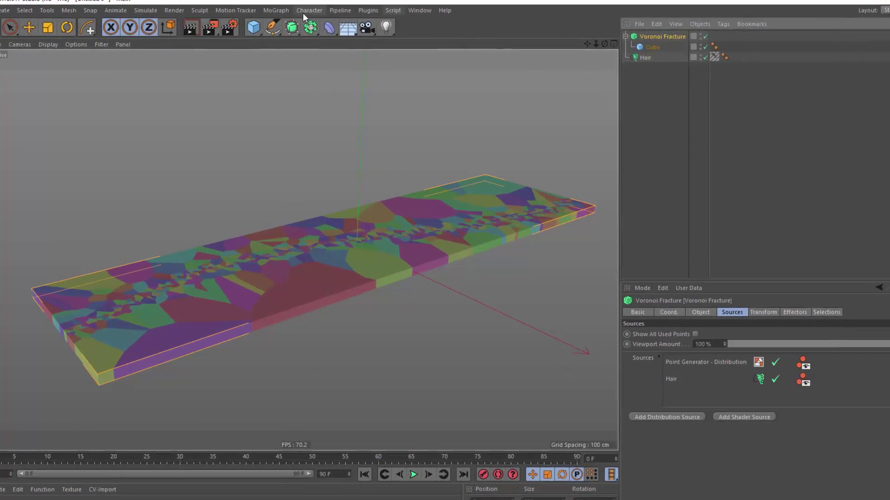
click(276, 10)
mouse_move(284, 26)
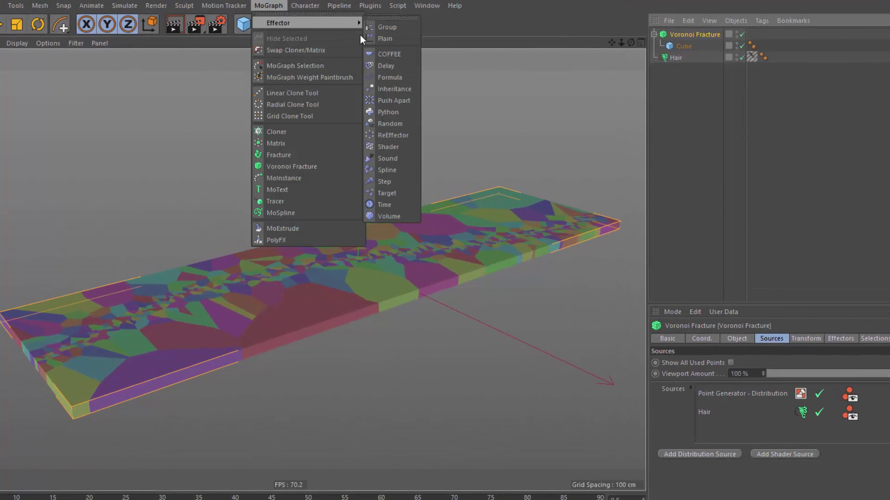
click(402, 99)
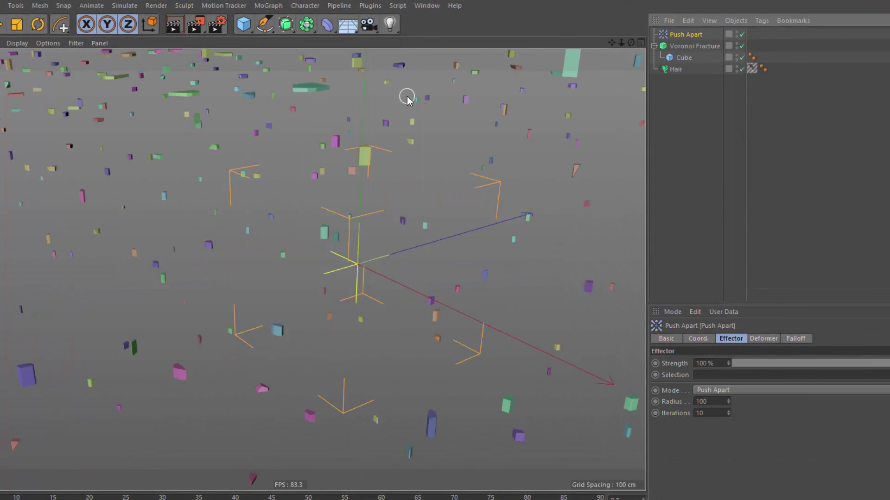
click(804, 396)
click(754, 448)
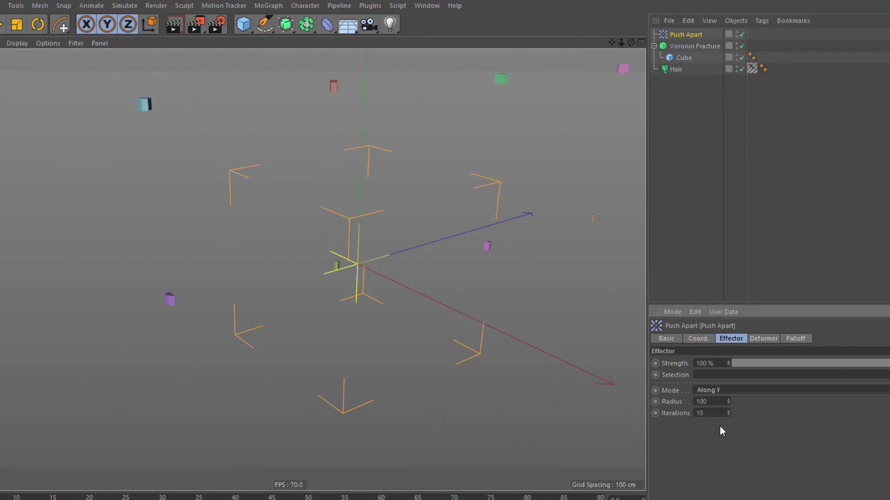
Step: Set the effector Radius to 6 and inspect the lifted pieces
click(716, 402)
text(5)
key(Return)
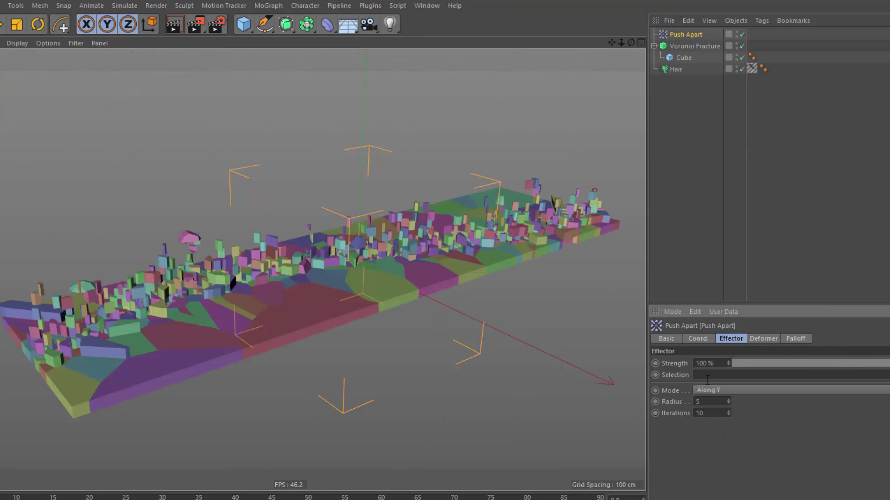
click(728, 400)
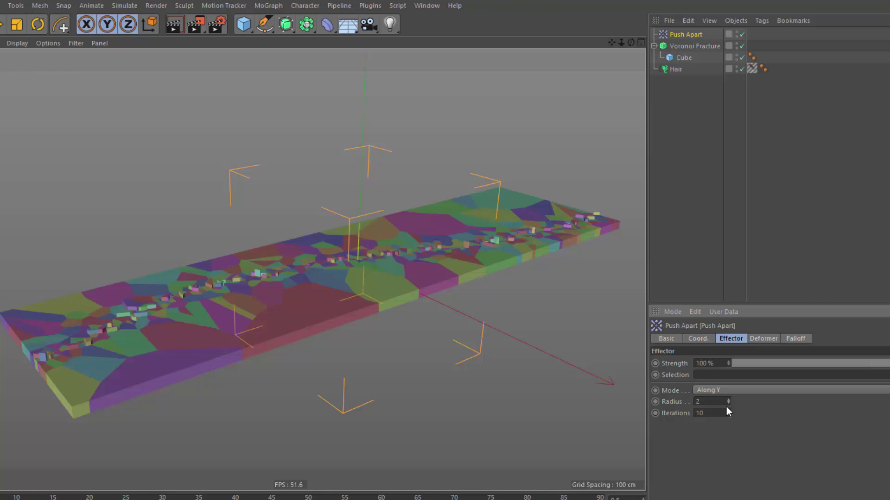
click(728, 401)
click(728, 403)
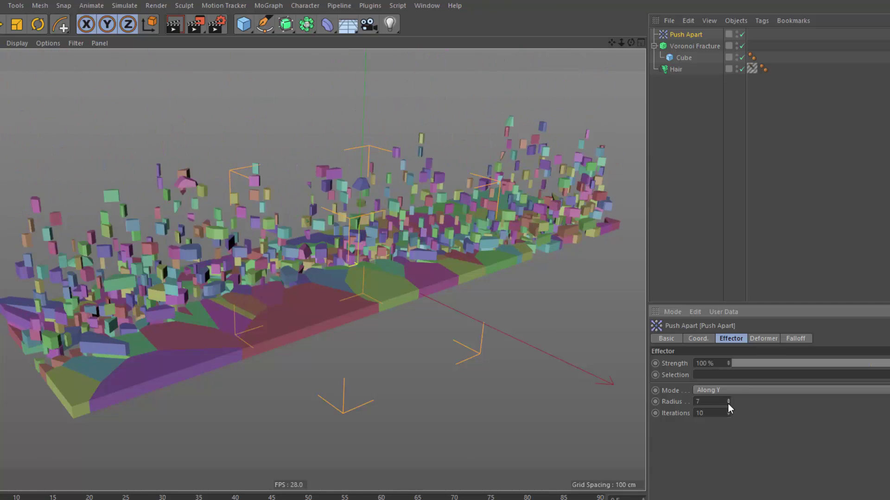
alt+drag(361, 298, 304, 294)
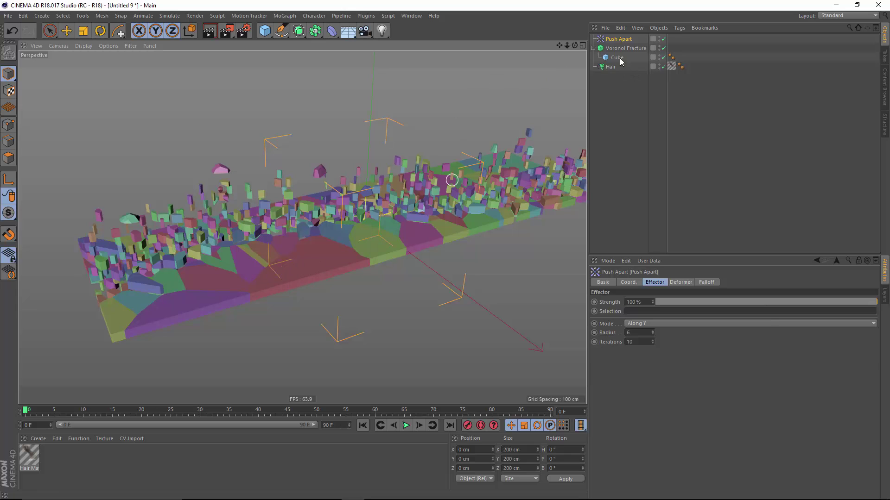
Step: Stretch the Cube's X-size handle outward to widen the slab to about 198.4 cm
click(598, 59)
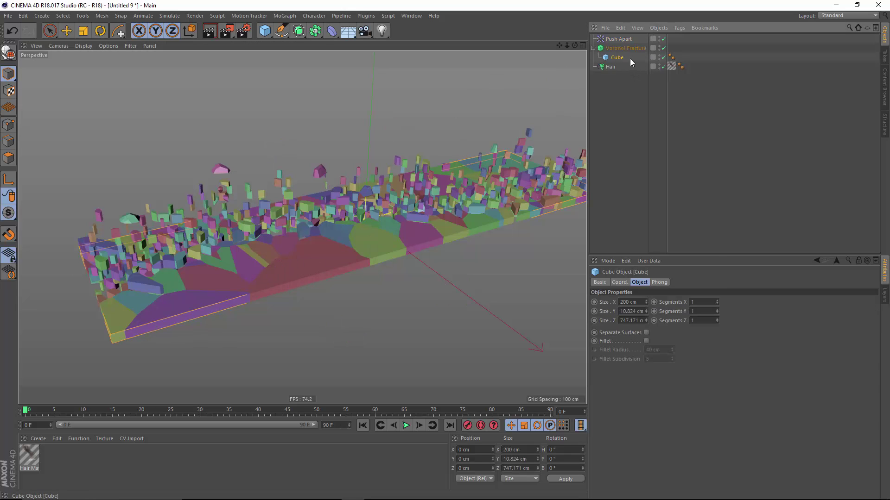
click(66, 30)
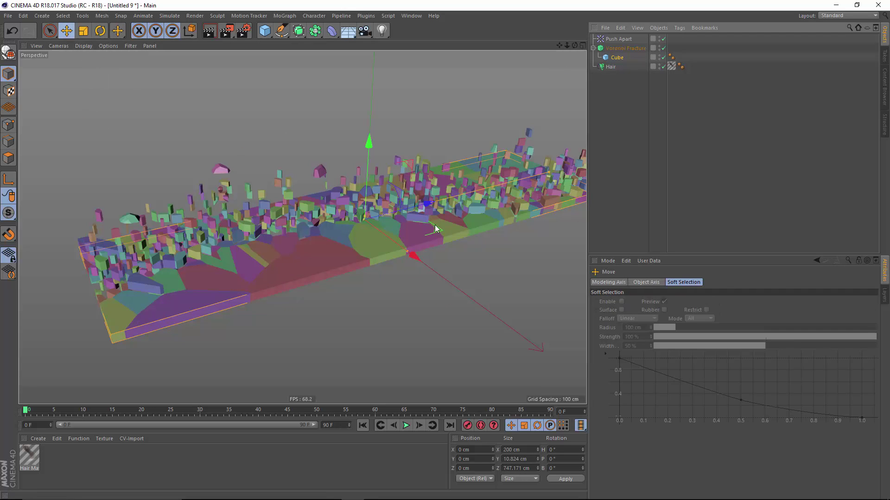
drag(408, 251, 459, 288)
alt+drag(346, 249, 368, 229)
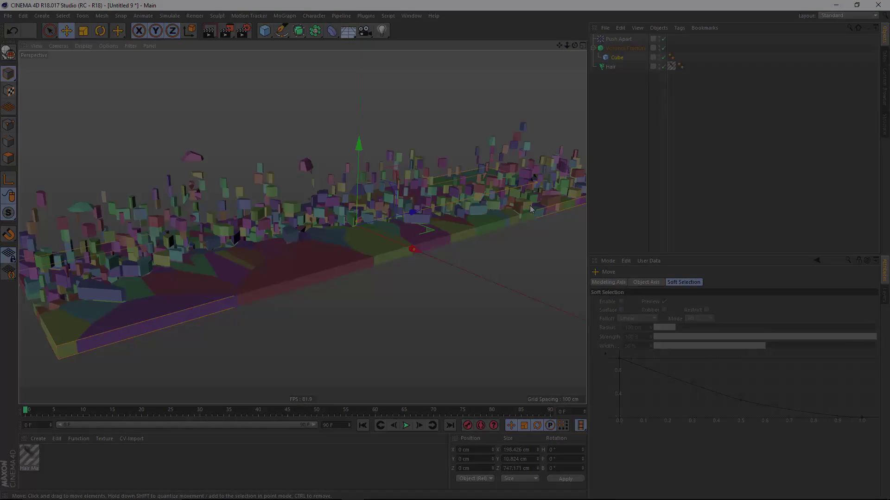